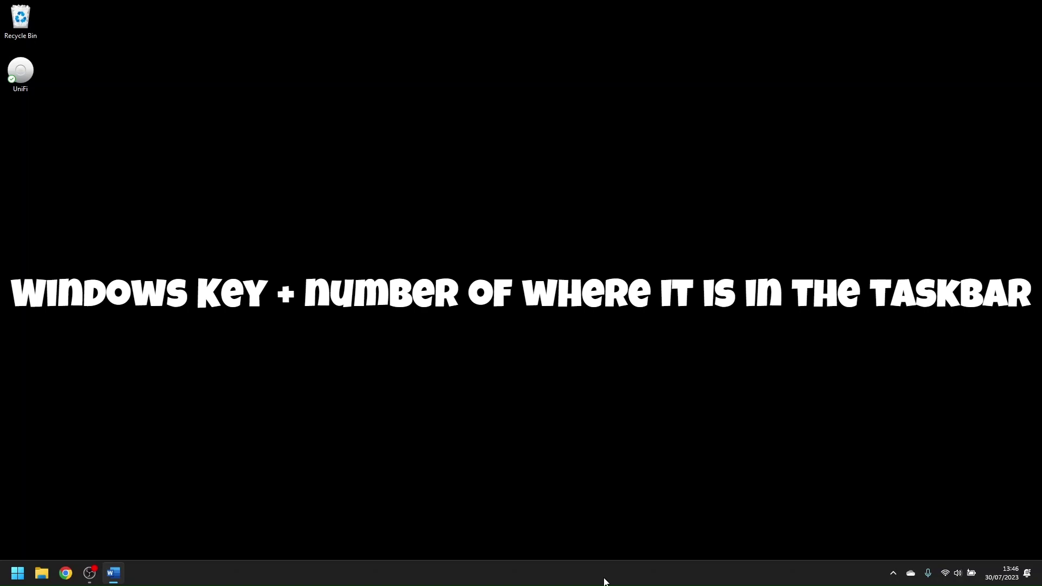
Open File Explorer through its taskbar number, close it, and close the Chrome window as well.
key("super+1")
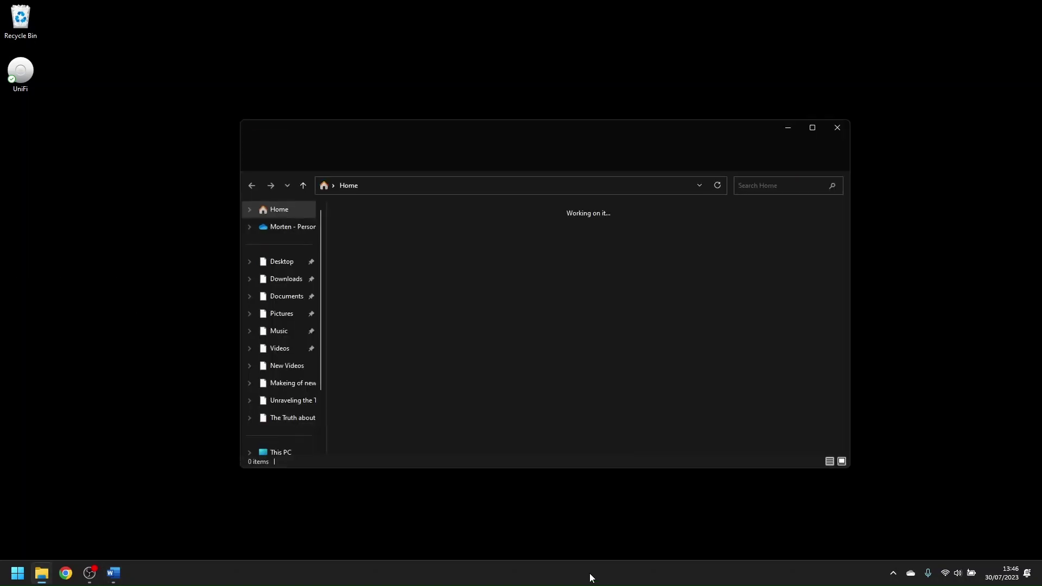
left_click(838, 132)
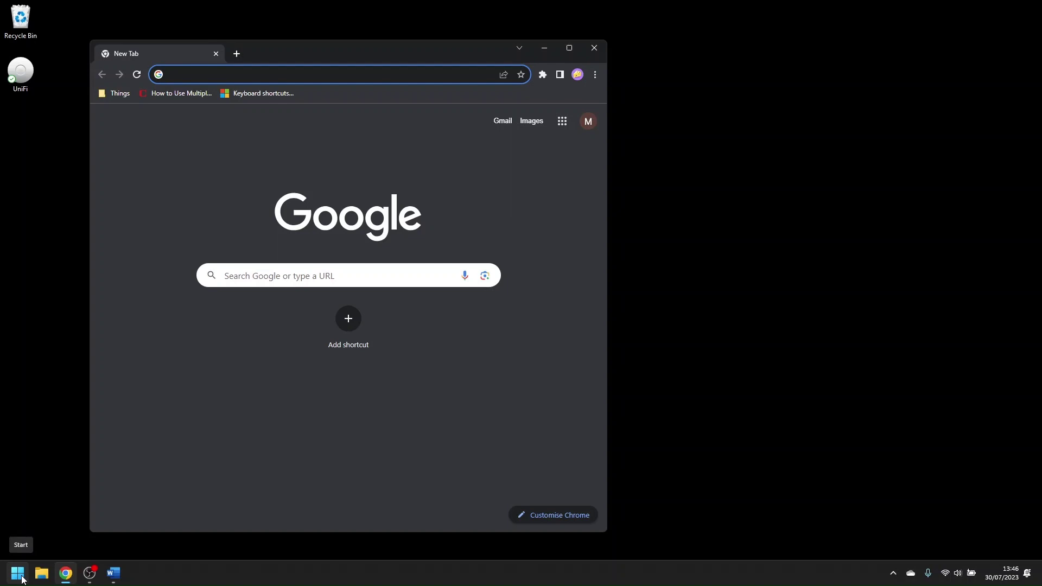
left_click(593, 49)
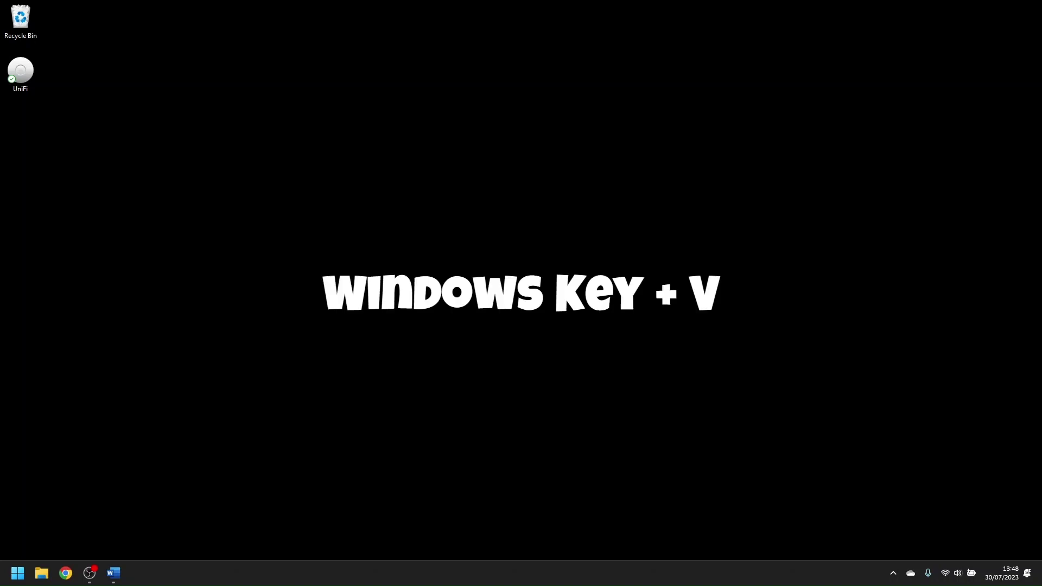
Open the clipboard history, move its panel nearer the middle of the desktop, and examine the copied entries down to the image.
key("super+v")
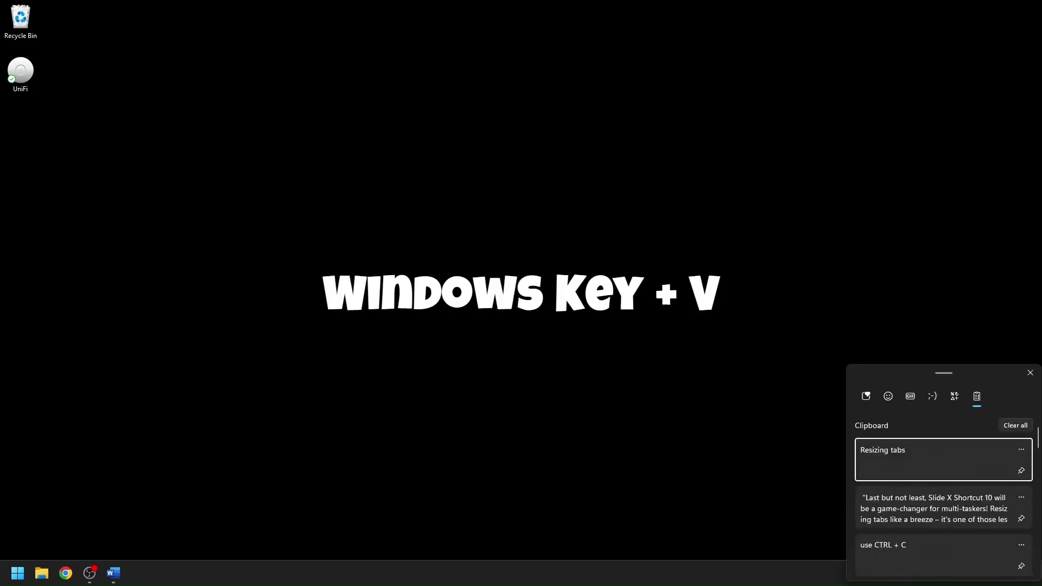
left_click_drag(916, 379, 693, 266)
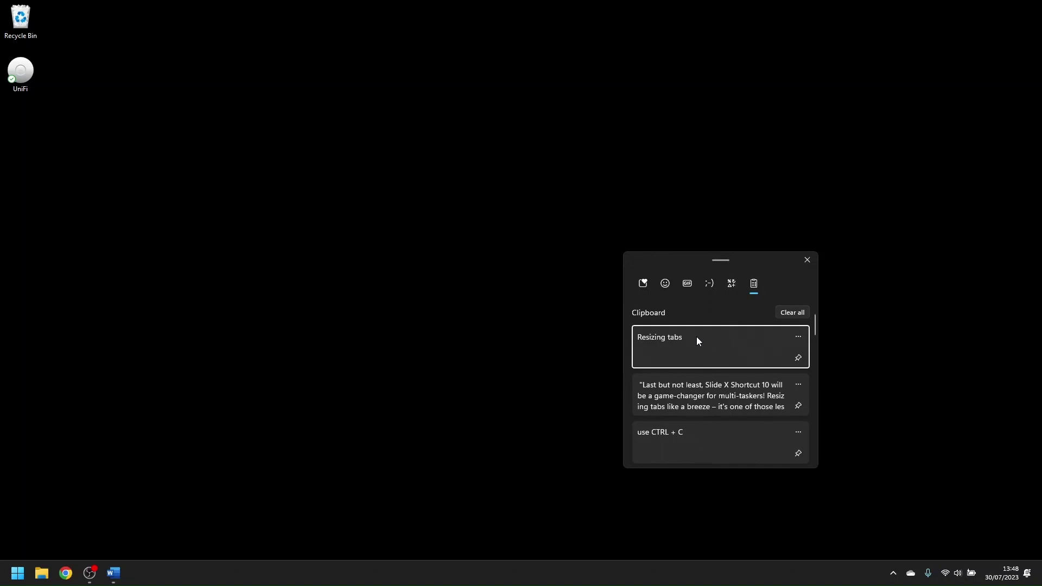
scroll(698, 340, "down", 5)
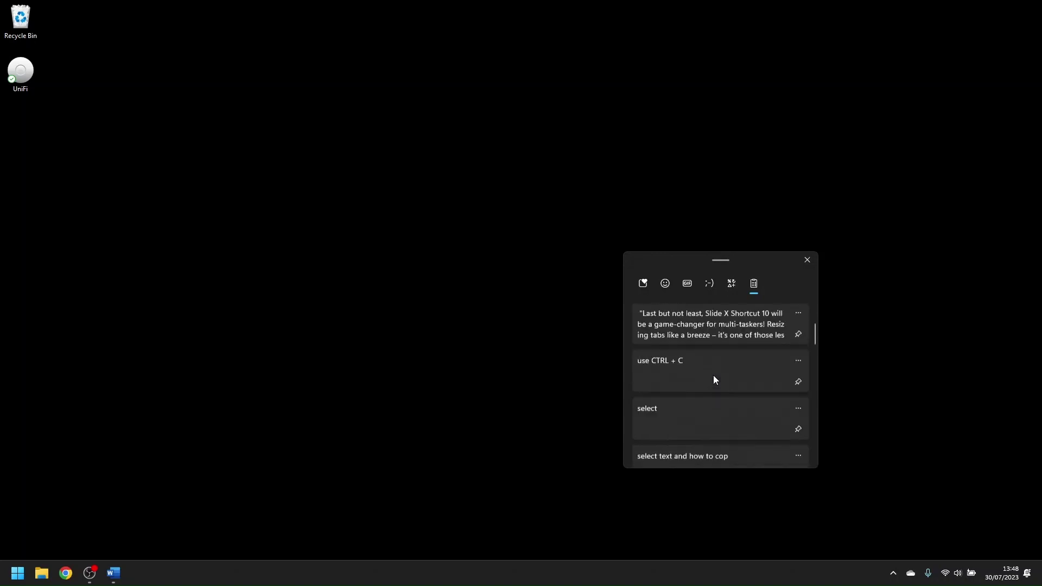
scroll(691, 366, "down", 8)
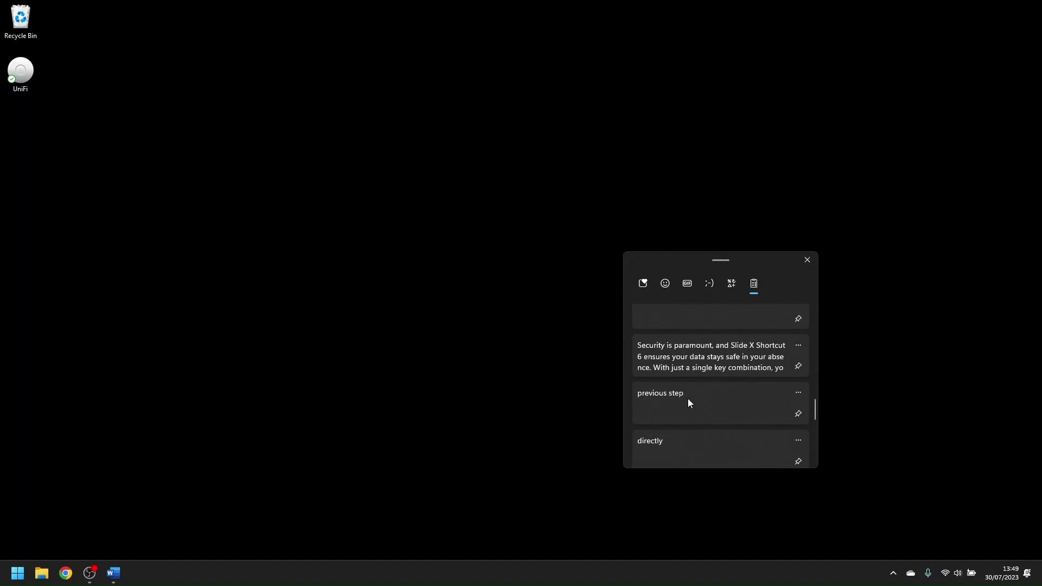
scroll(689, 403, "down", 1)
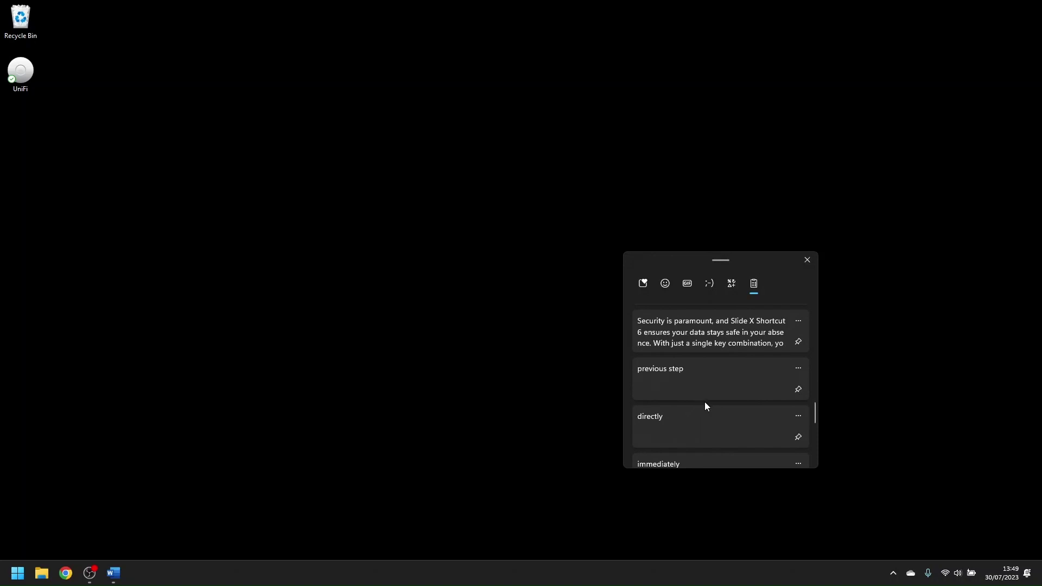
scroll(694, 399, "down", 5)
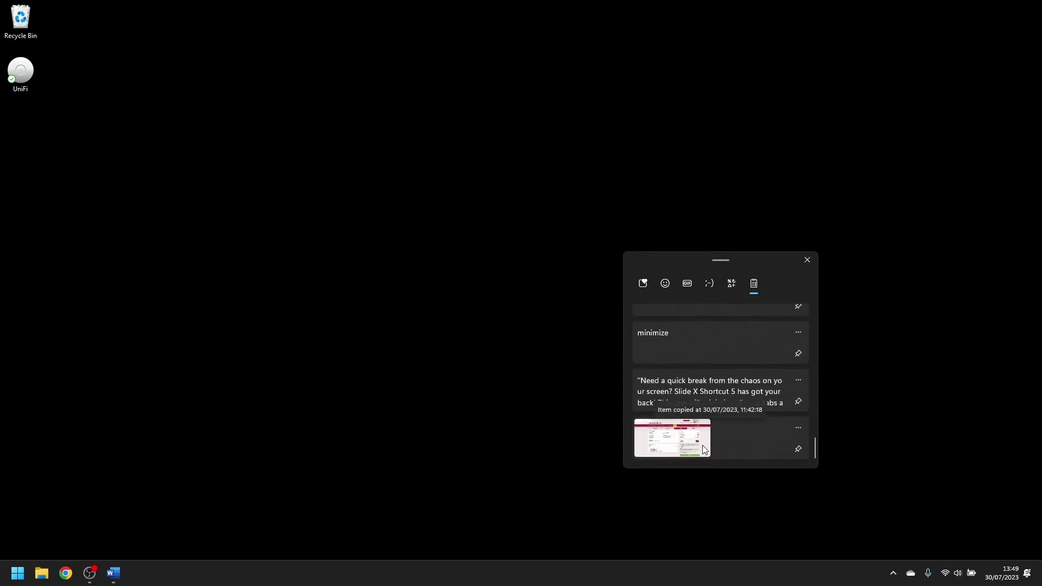
left_click(926, 402)
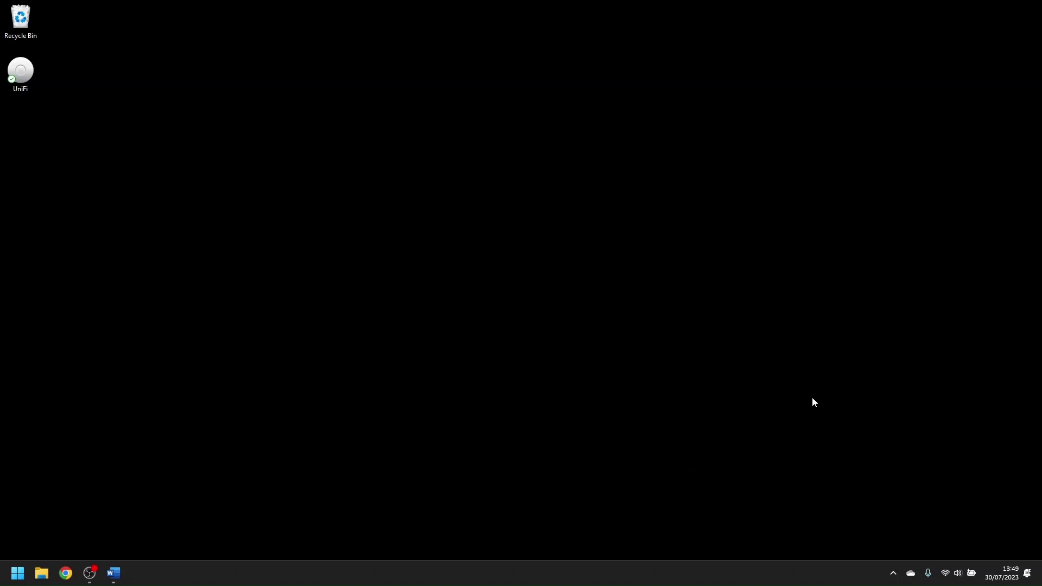
key("super+v")
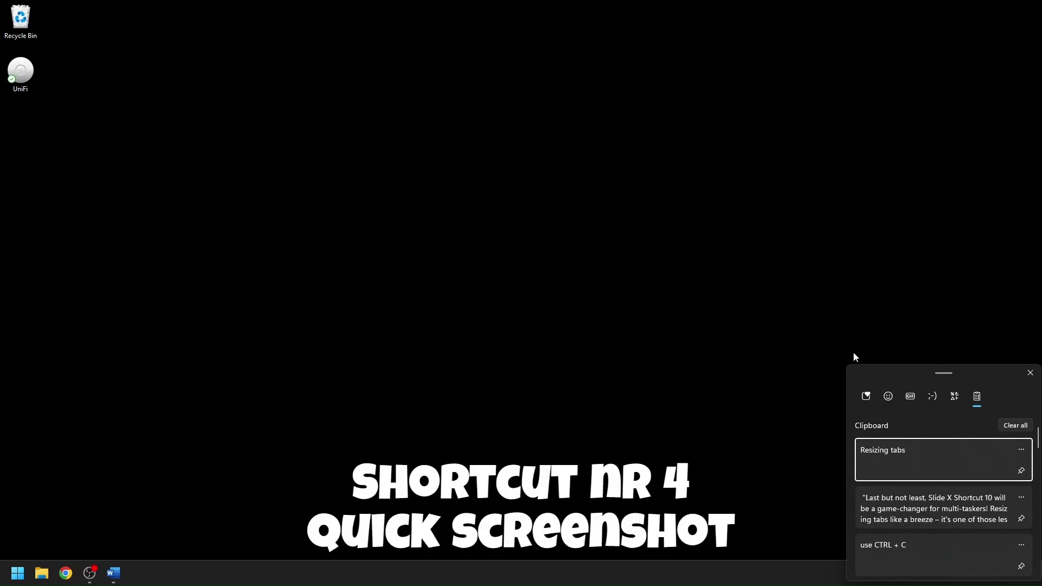
left_click(634, 378)
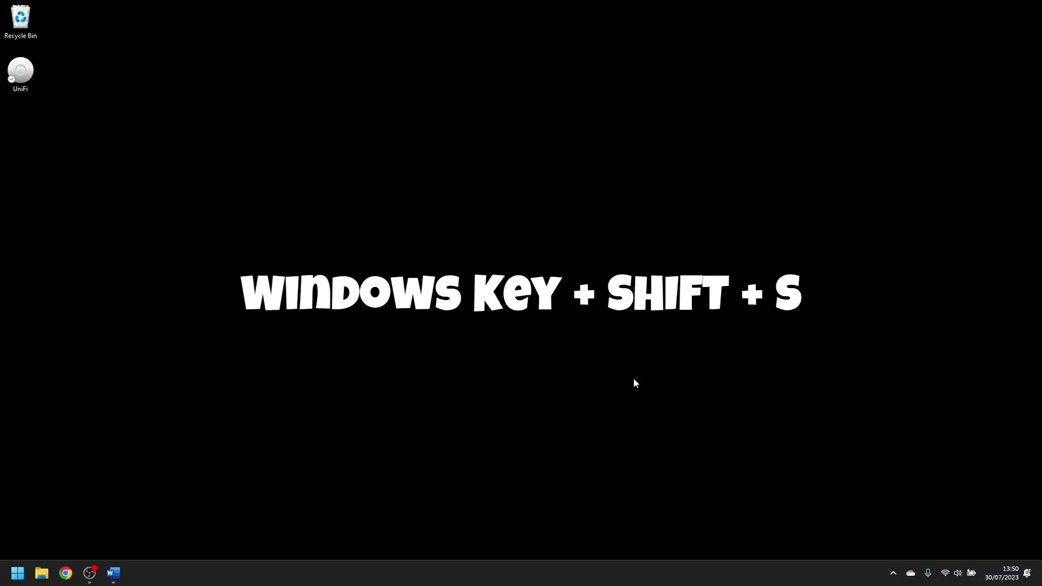
Capture a rectangular screenshot of the empty desktop area and check for it in the clipboard history.
key("super+shift+s")
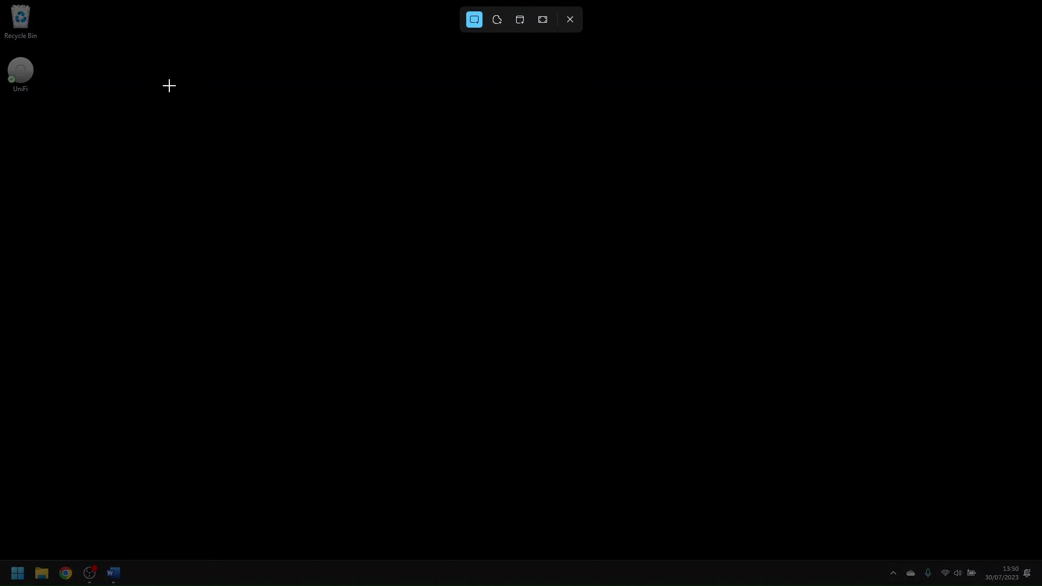
left_click_drag(80, 48, 516, 270)
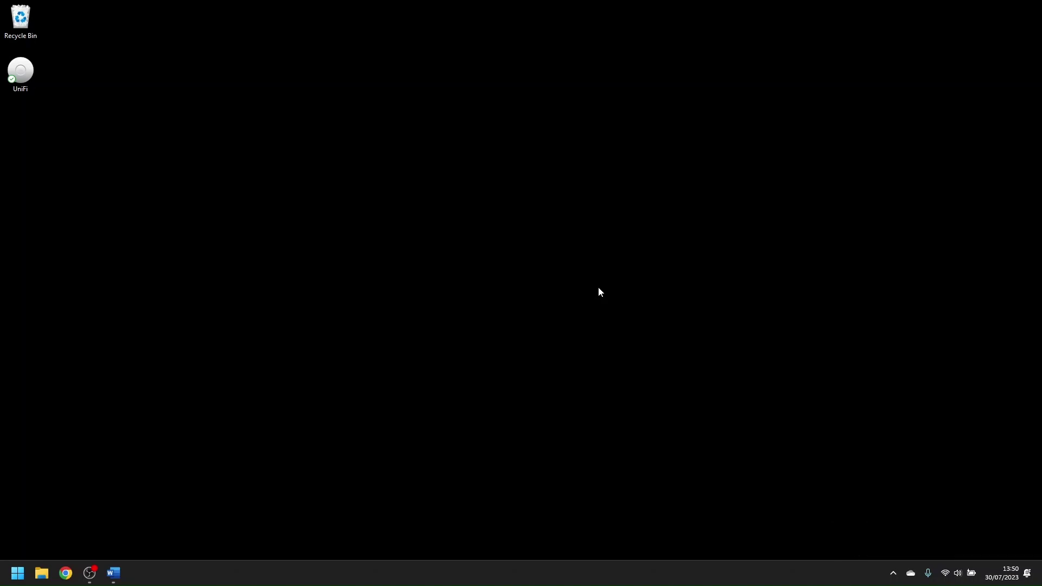
key("super+v")
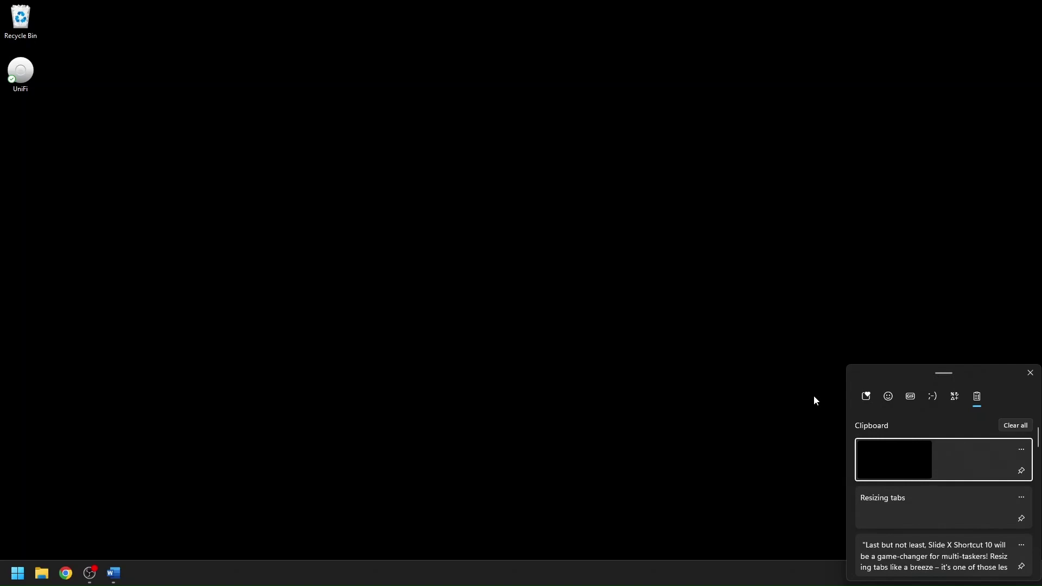
left_click(751, 390)
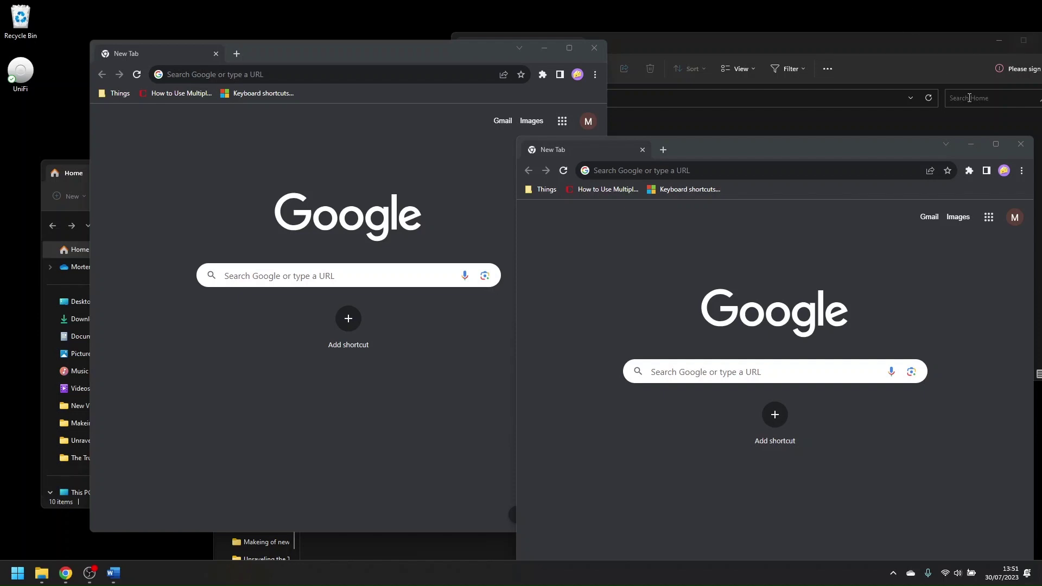
Minimize both Chrome windows individually and show the desktop to hide all remaining File Explorer windows.
left_click(971, 144)
left_click(541, 49)
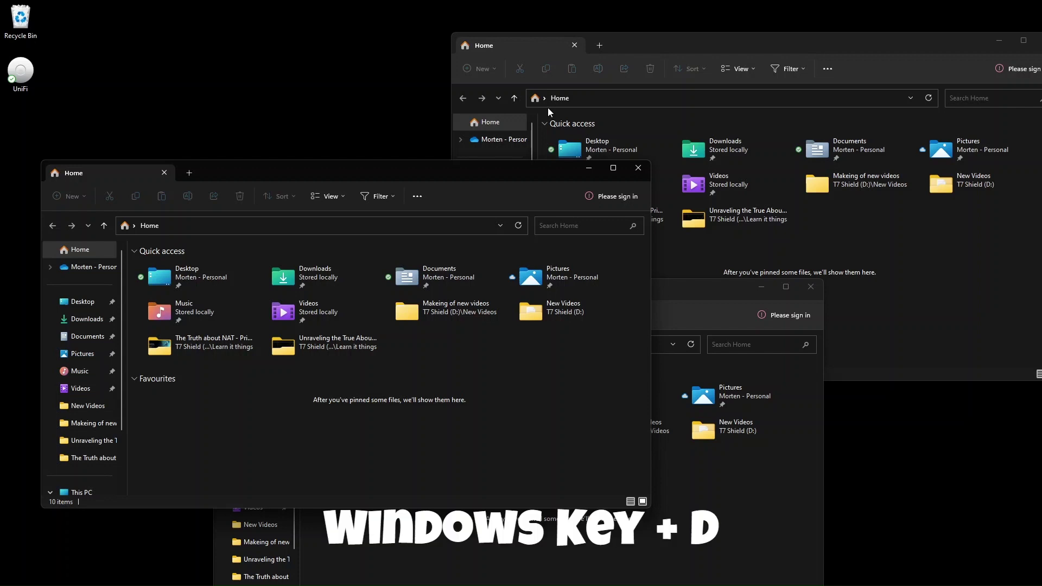
key("super+d")
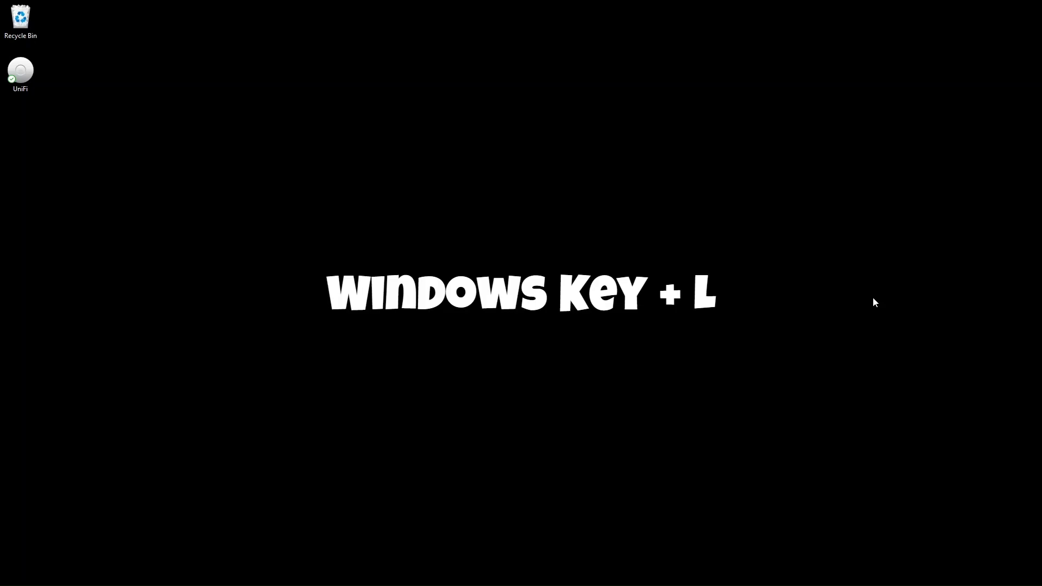
Lock the computer and, back on the desktop, open the Windows quick-link menu.
key("super+l")
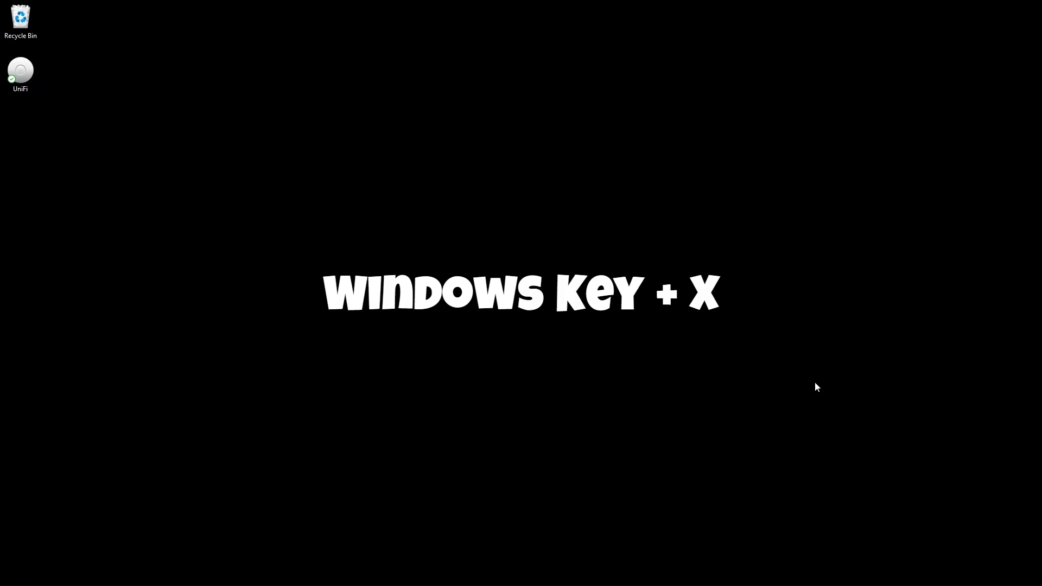
key("super+x")
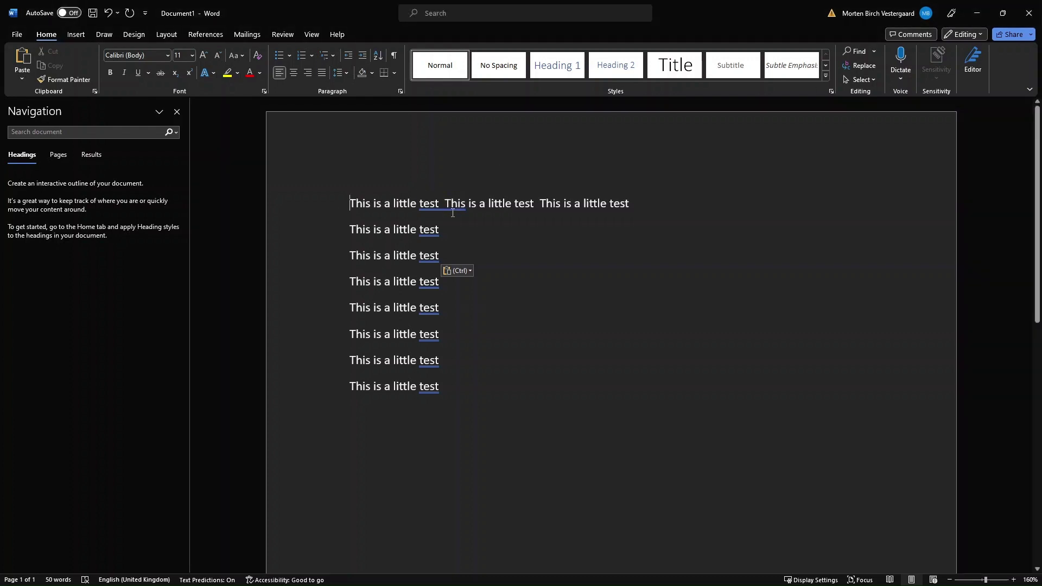
Move the insertion point word by word through the first line, jump to the line's end, and return to its start.
key("ctrl+Right")
key("ctrl+Right")
key("ctrl+Right")
key("ctrl+Right")
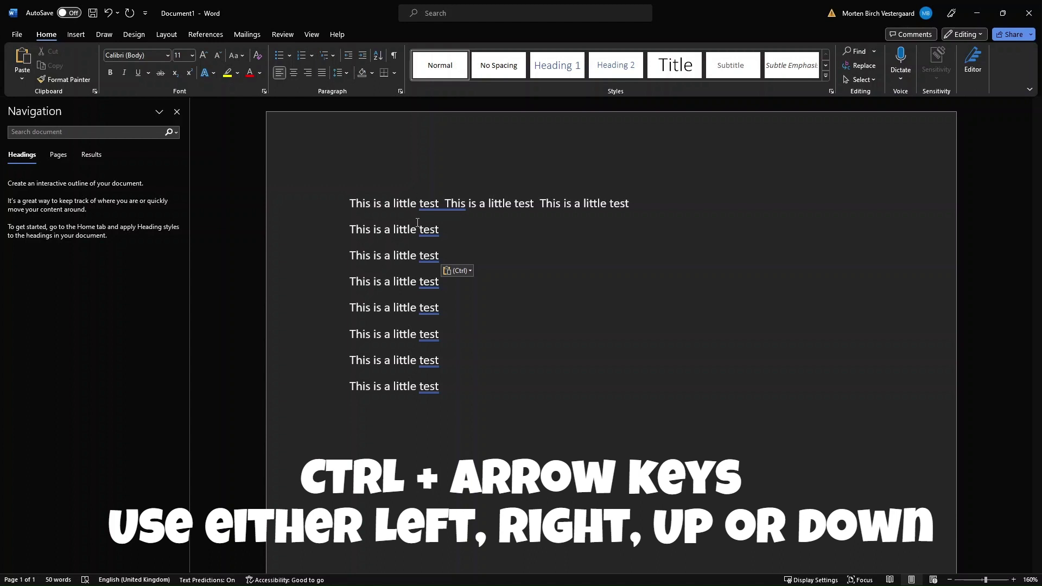
key("ctrl+Left")
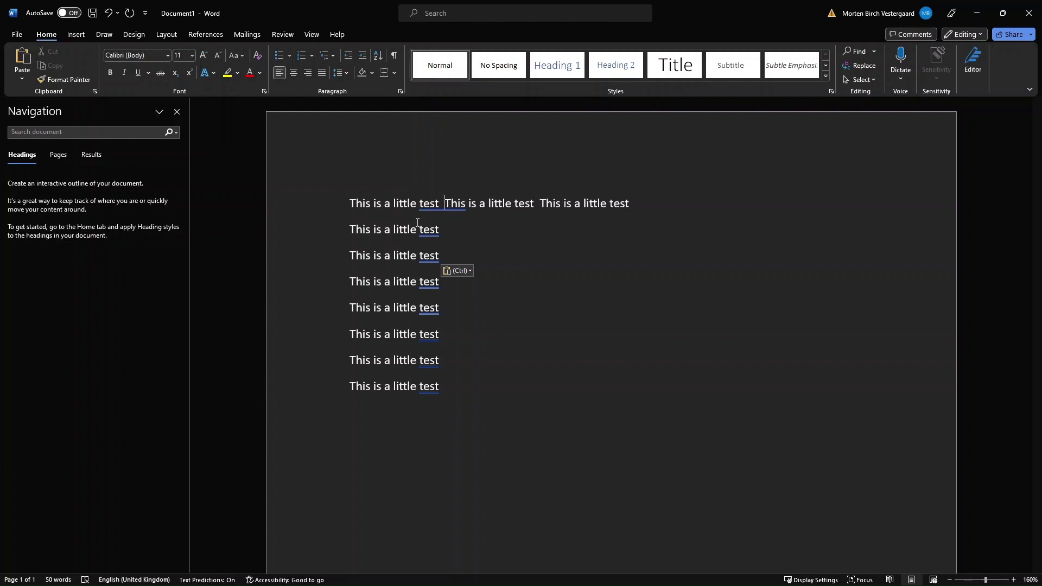
key("ctrl+Right")
key("End")
key("Home")
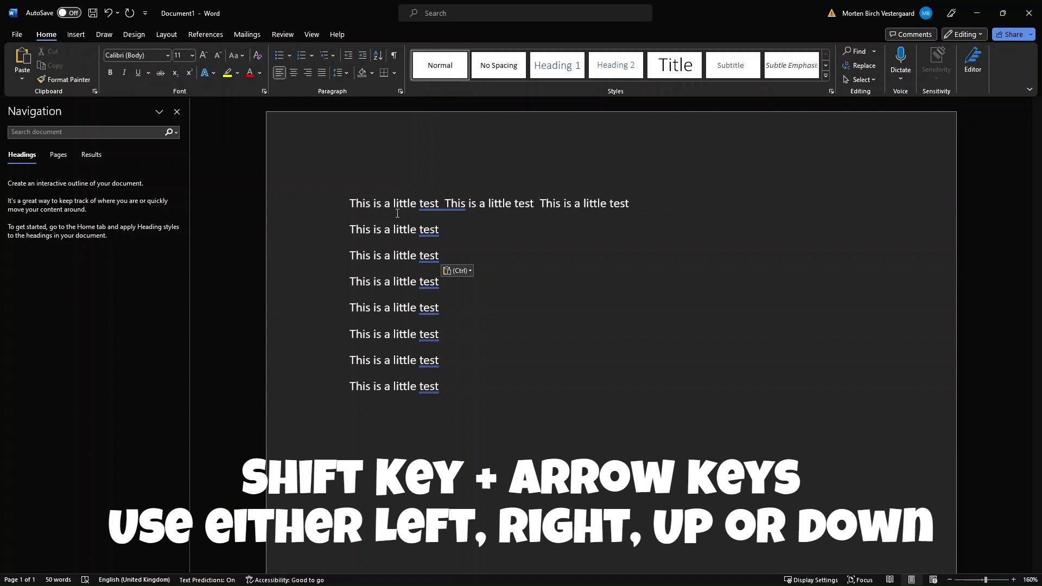
Select the word "This" at the start of the first line, one character at a time.
key("shift+Right")
key("shift+Right")
key("shift+Right")
key("shift+Right")
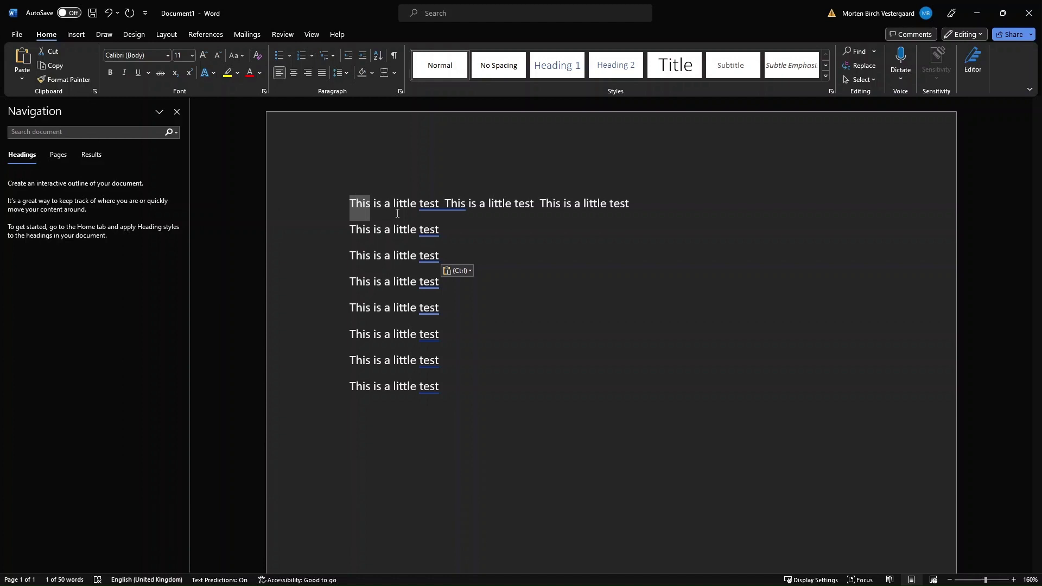
Extend the selection line by line down to the word "This" in the last line.
key("shift+Down")
key("shift+Down")
key("shift+Down")
key("shift+Down")
key("shift+Down")
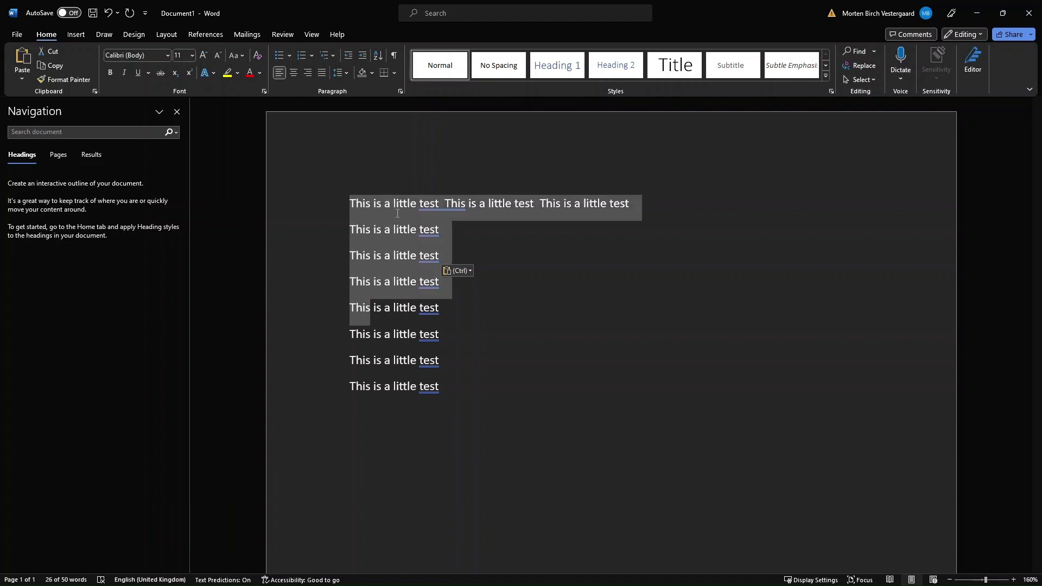
key("shift+Down")
key("shift+Down")
key("shift+Down")
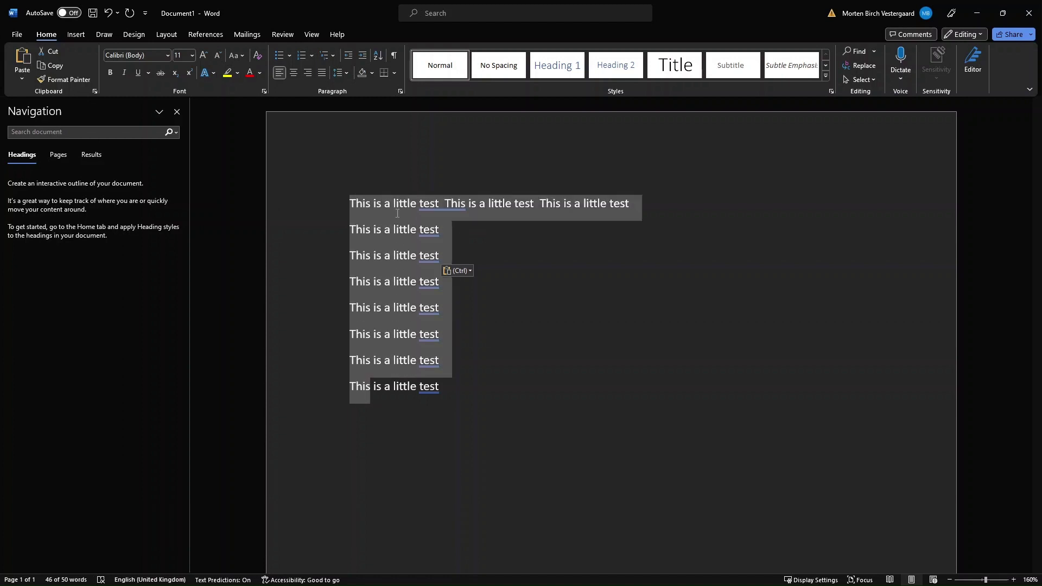
Shrink the selection back up to only the first word "This" in the first line.
key("shift+Up")
key("shift+Up")
key("shift+Up")
key("shift+Up")
key("shift+Up")
key("shift+Up")
key("shift+Up")
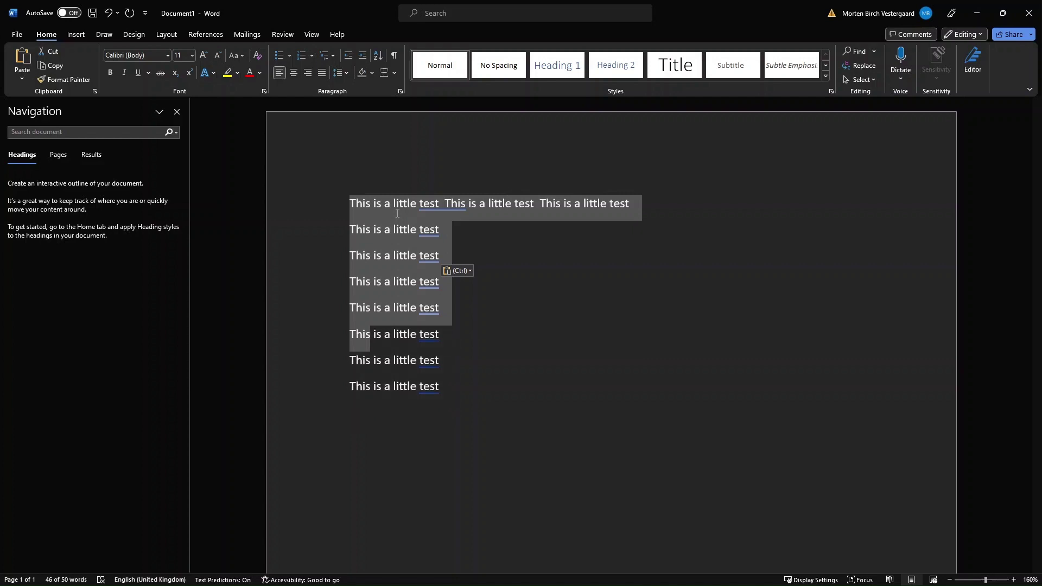
key("shift+Up")
key("shift+Left")
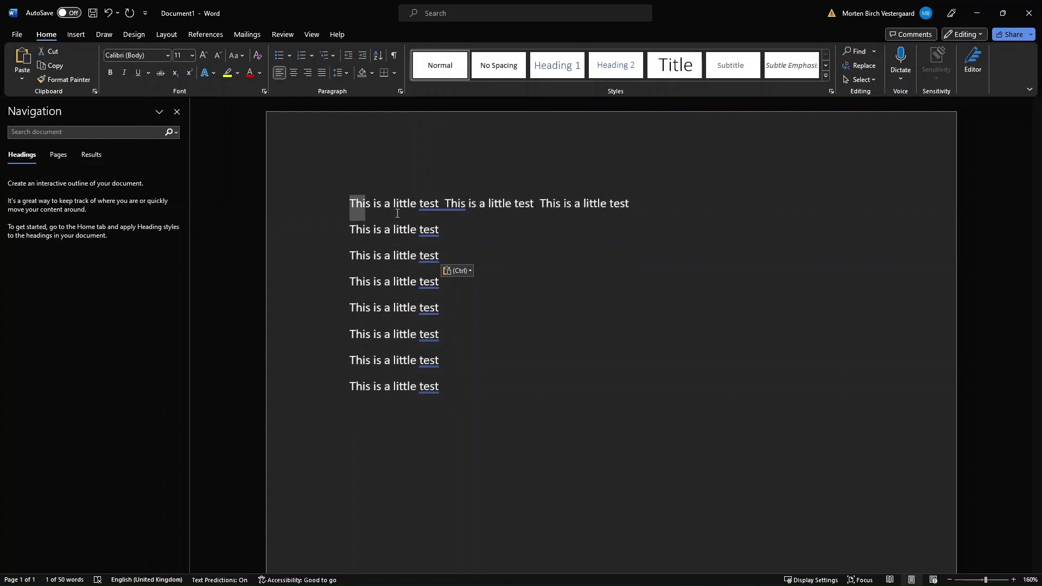
key("shift+Right")
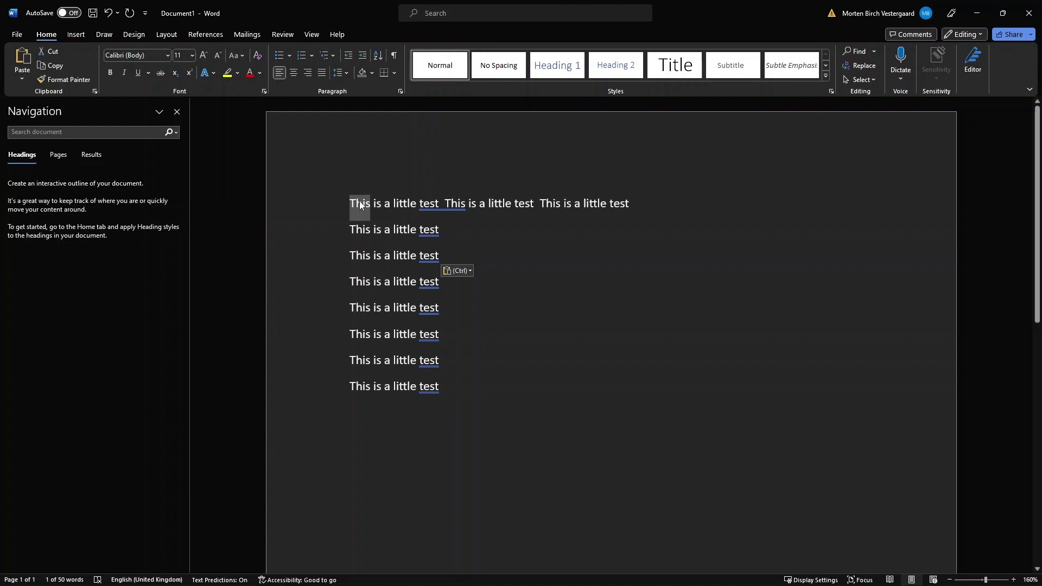
Copy the selected word "This" and select the first two lines of text from just after the initial "T".
key("ctrl+c")
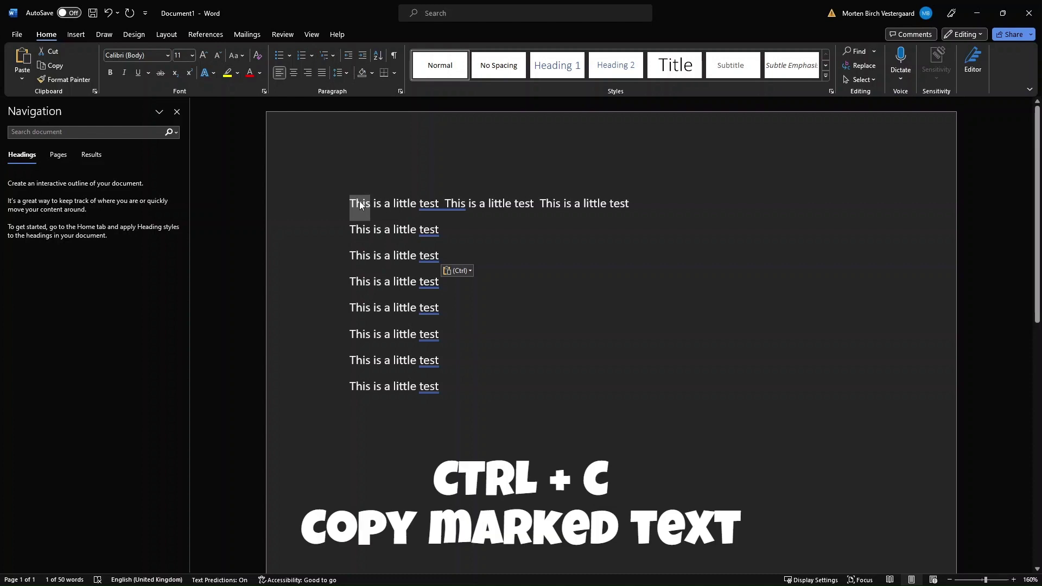
key("ctrl")
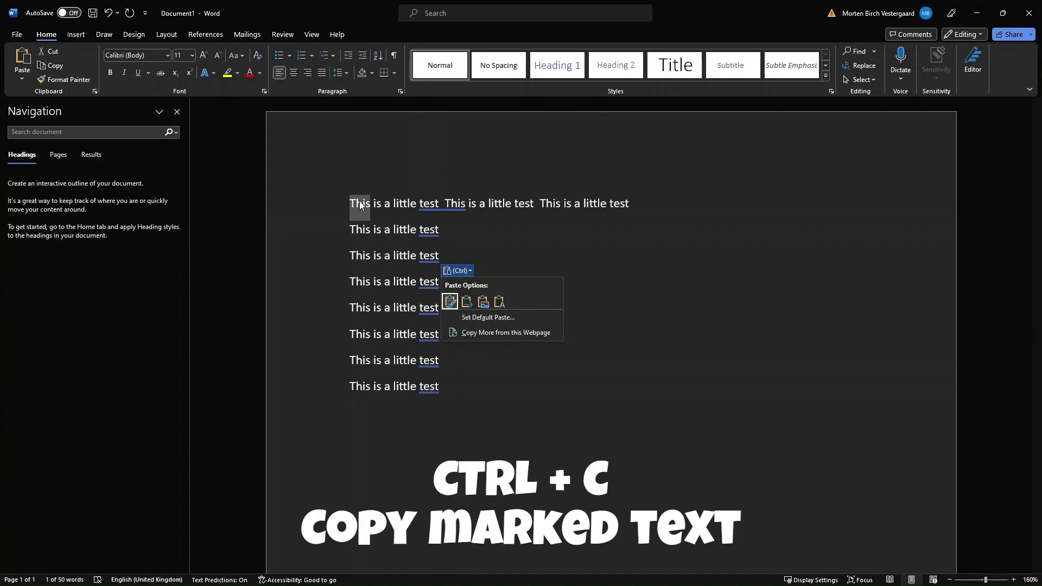
key("Escape")
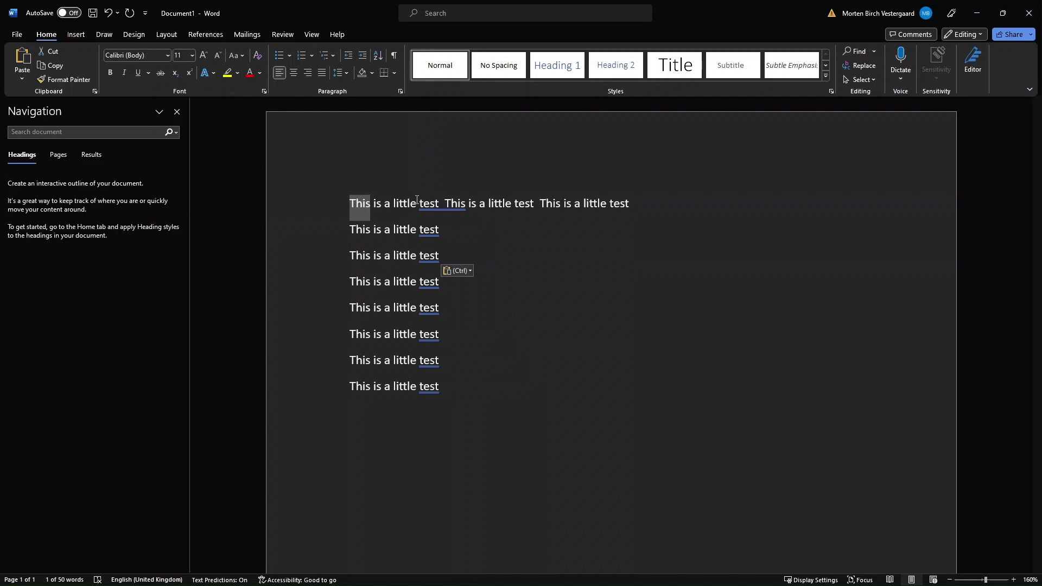
left_click_drag(446, 232, 359, 218)
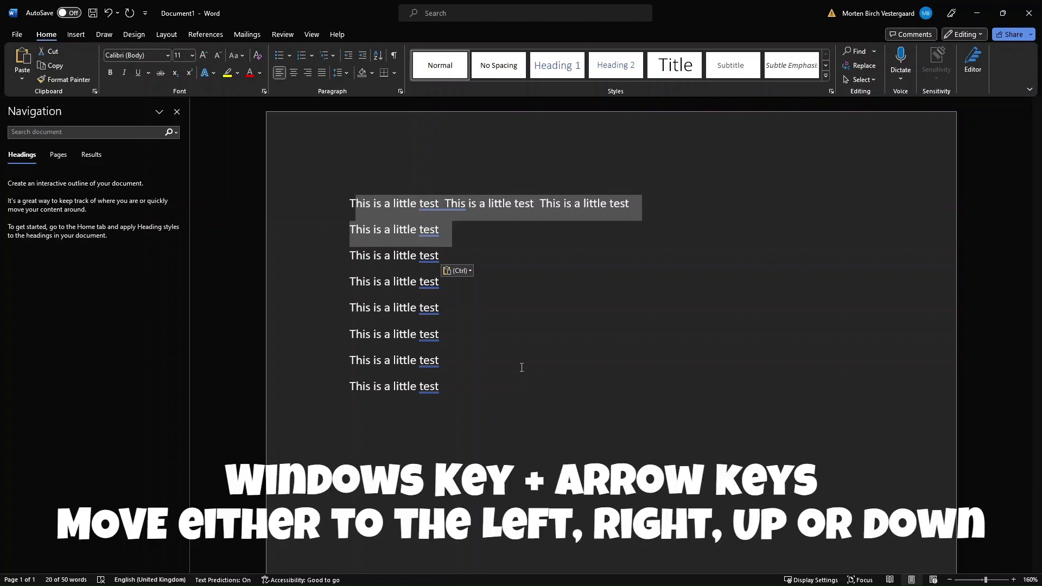
Snap the Word window to the upper half of the screen and move it to the left half.
key("super+Down")
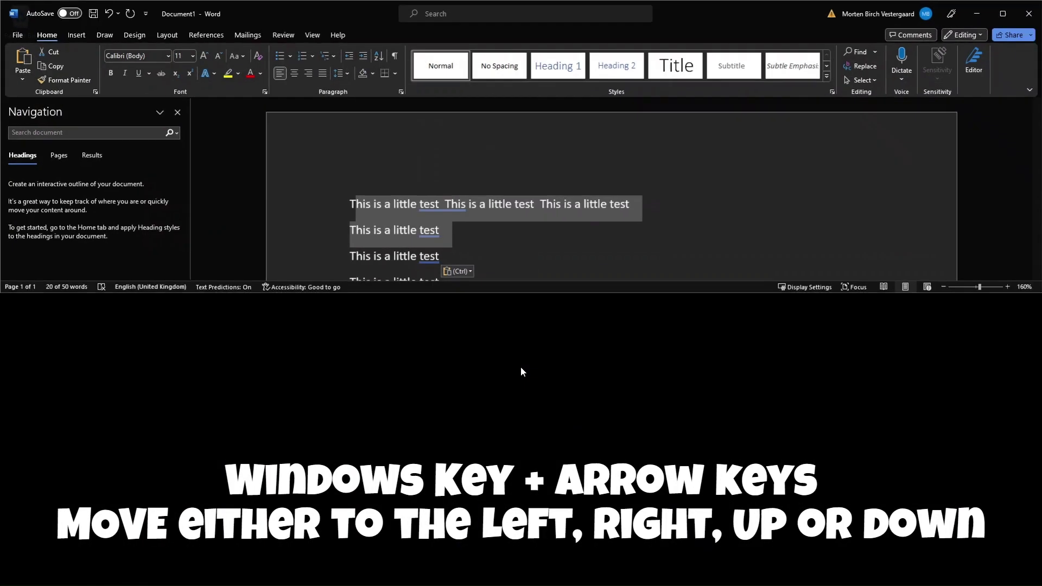
key("super+Left")
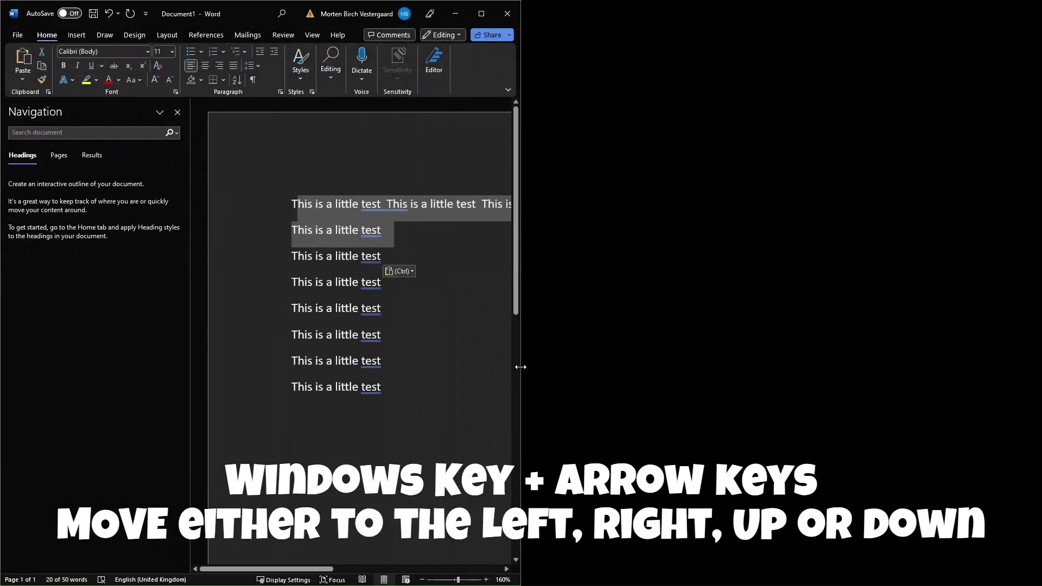
Cycle the Document1 window between the right and left screen halves, finishing on the left, and fill the free half with the other Word document.
key("super+Right")
key("super+Right")
key("super+Left")
key("super+Left")
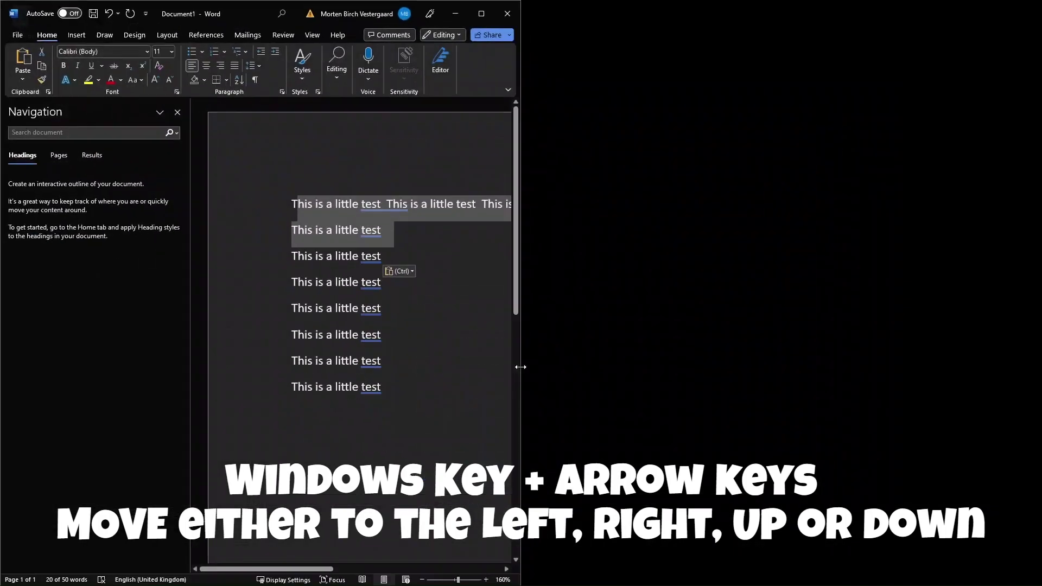
key("super+Right")
key("super+Right")
key("super+Left")
key("super+Left")
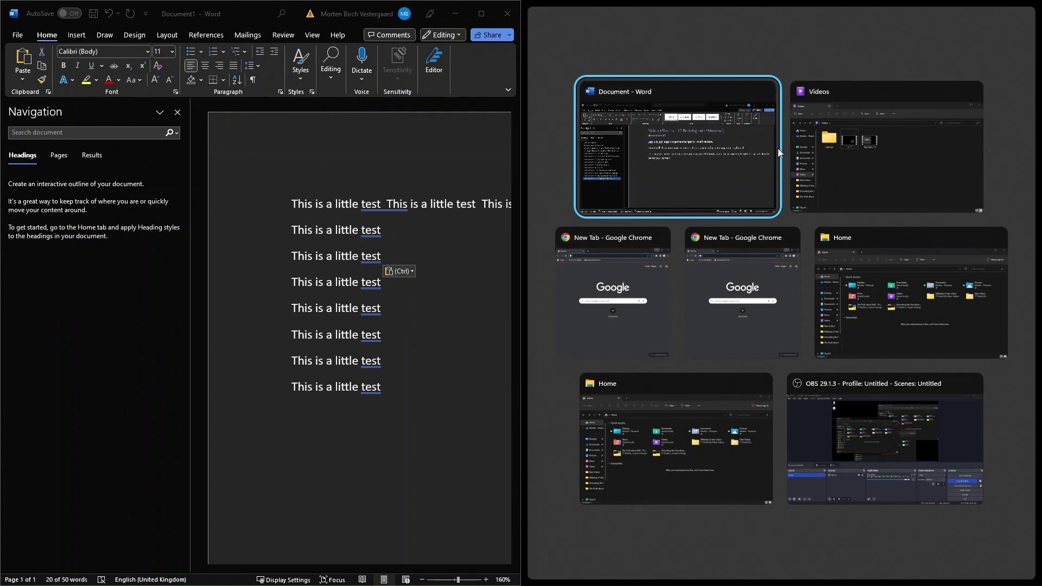
left_click(750, 178)
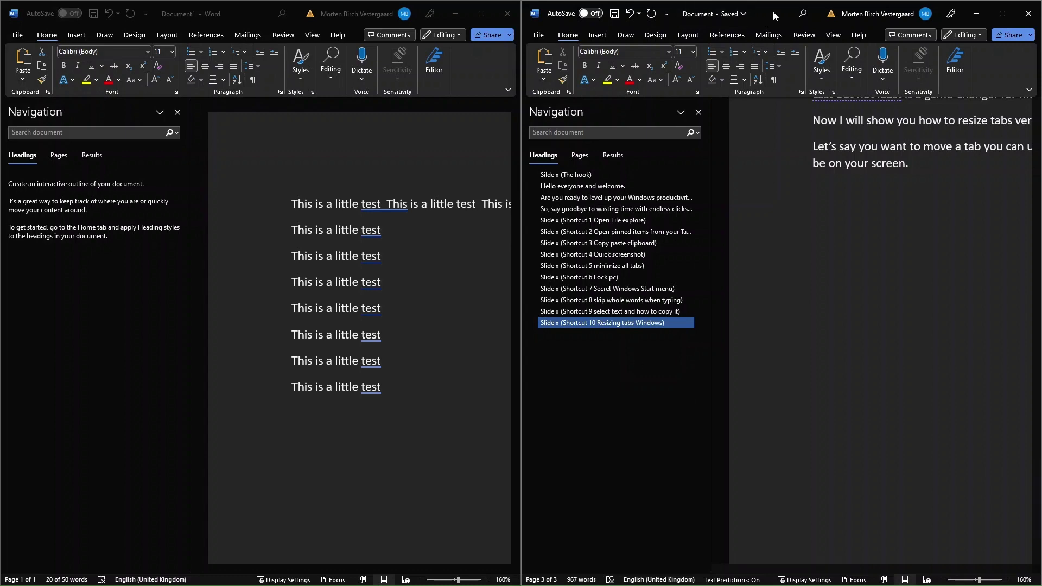
Pull the second Word document out of its snapped half into a floating window, and maximize and restore it.
left_click_drag(773, 11, 601, 142)
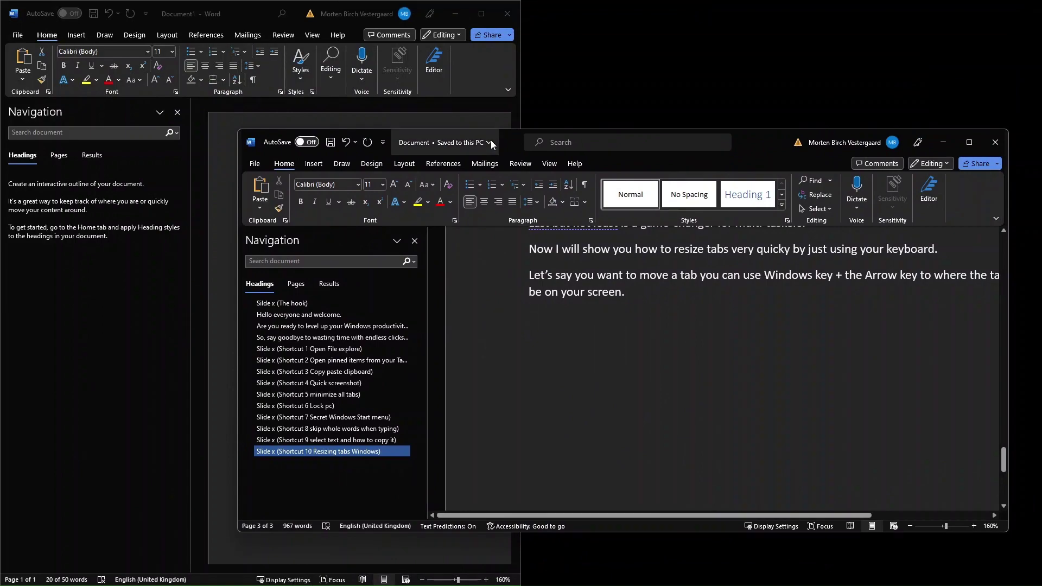
key("super+Up")
key("super+Down")
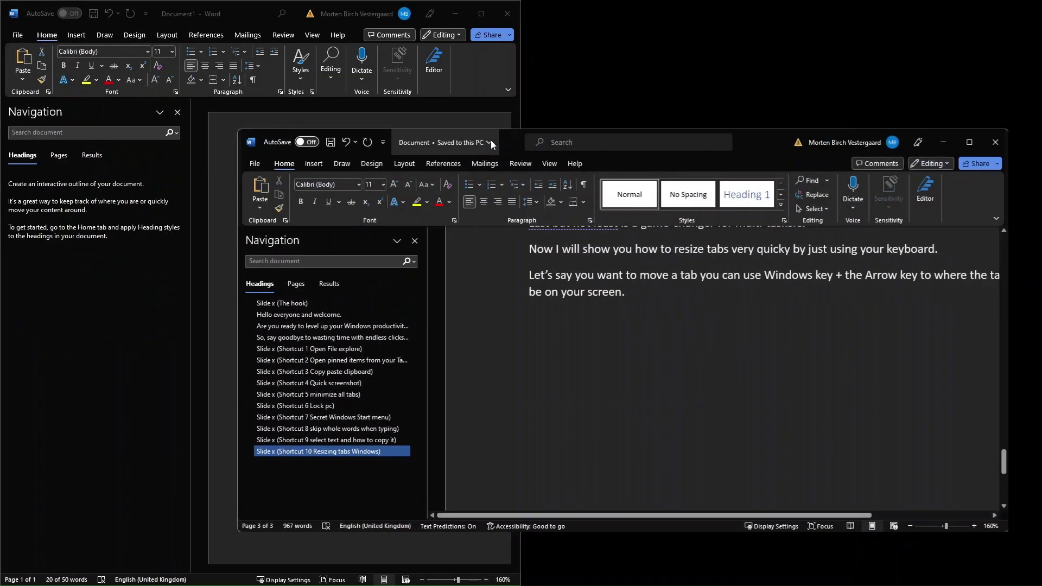
Snap the floating Word document through different screen positions, ending in the upper-right quarter of the screen.
key("super+Down")
key("super+Left")
key("super+Up")
key("super+Right")
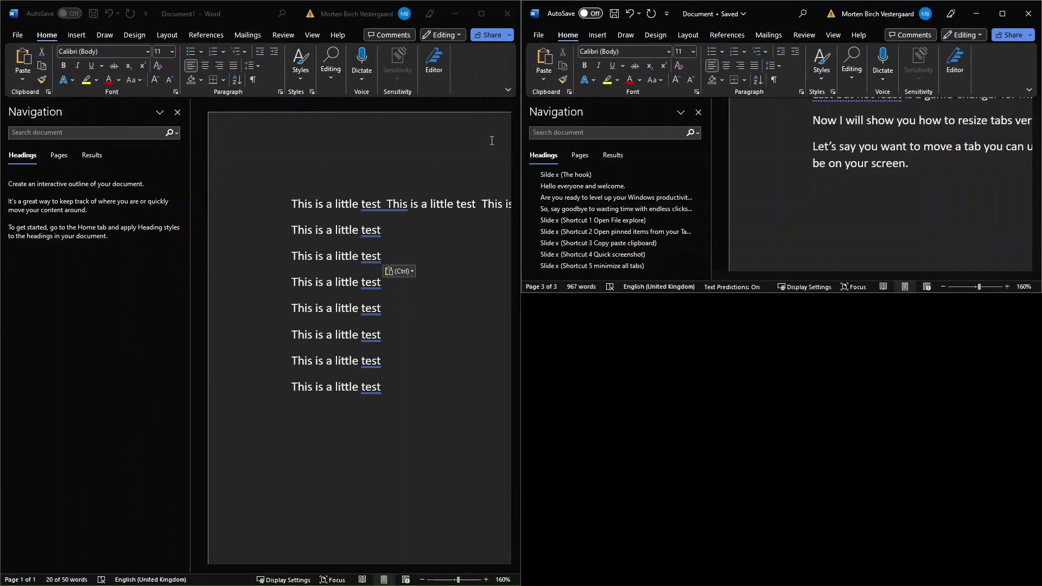
Expand the quarter-size Word document to the full right half of the screen, and show the desktop.
key("super+Down")
key("super+Up")
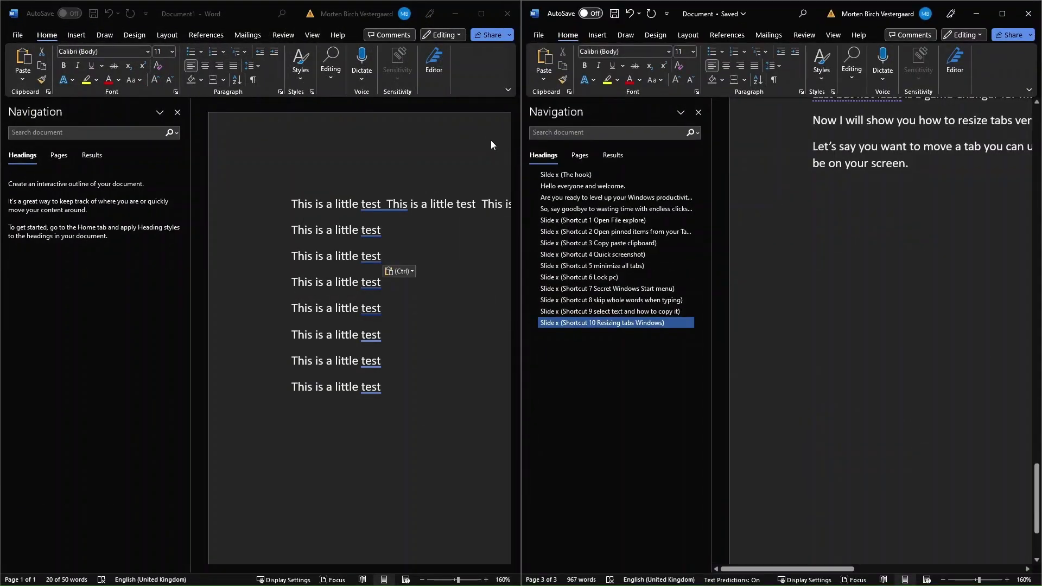
key("super+d")
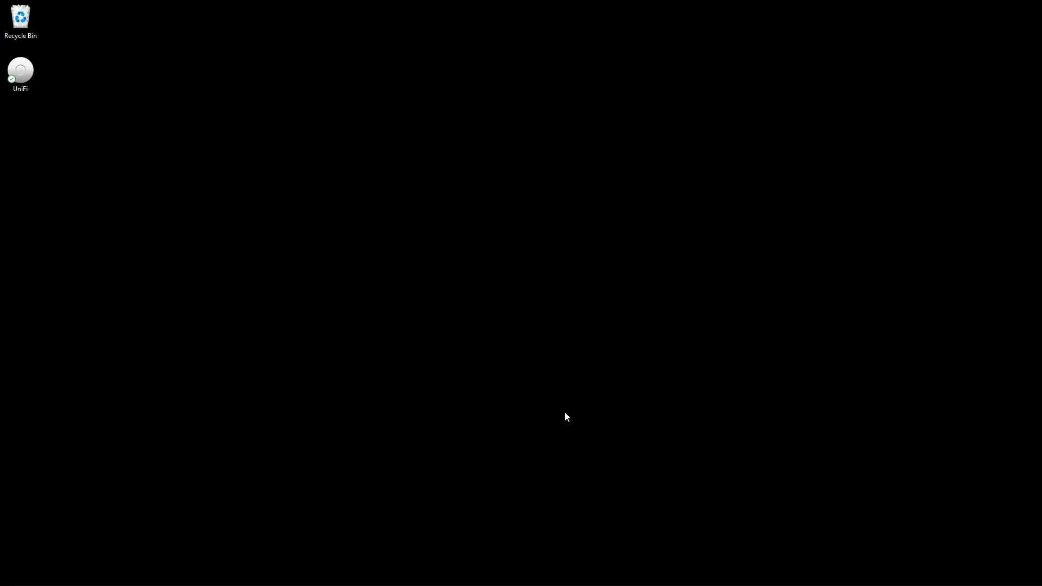